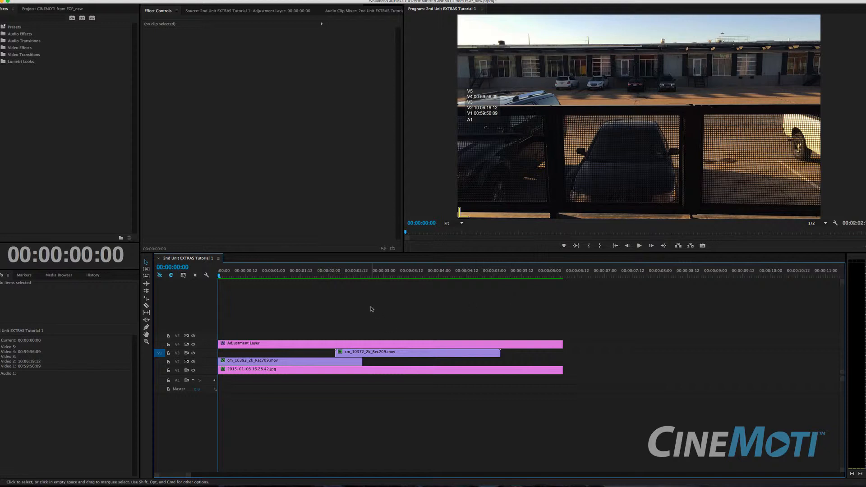
- Play the sequence from its start several times to review the finished composite of walking extras over the parking-lot background
key(space)
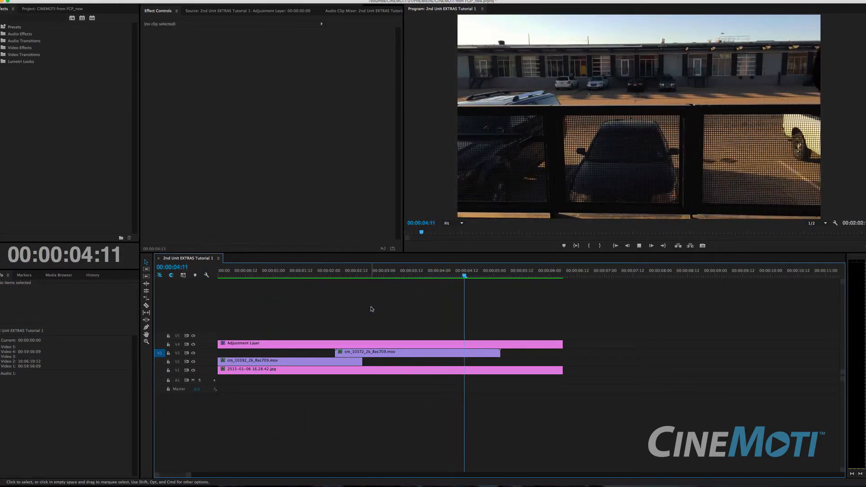
key(Home)
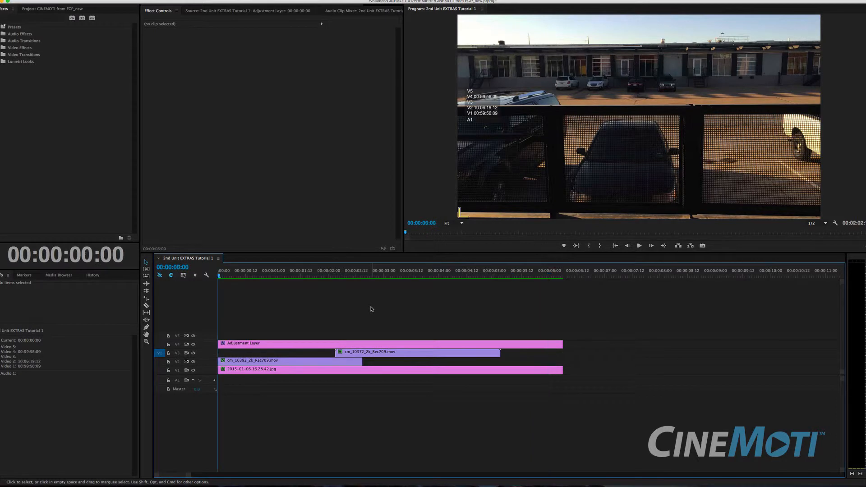
key(space)
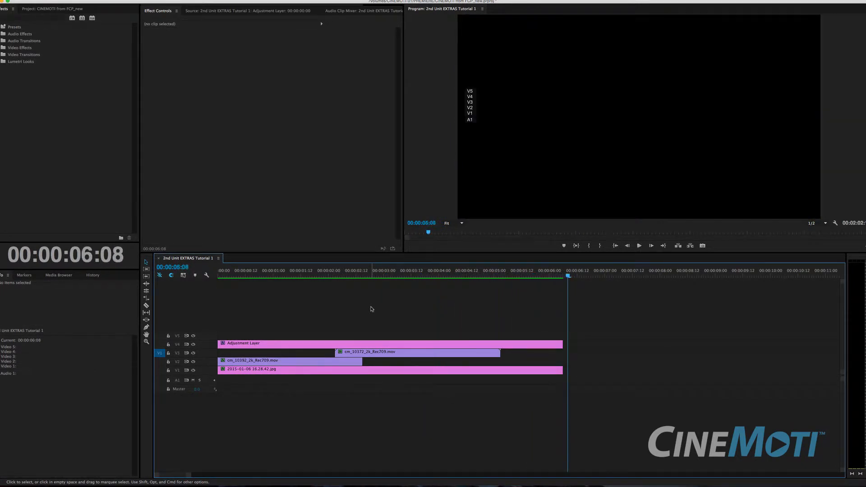
key(Home)
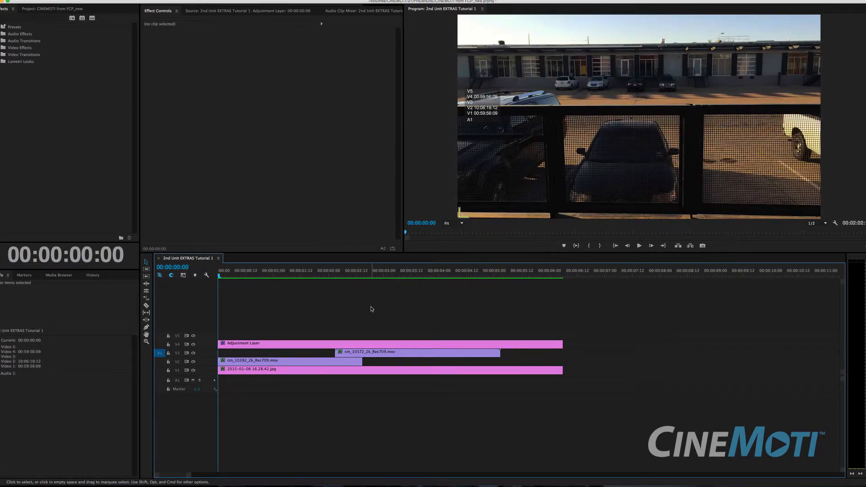
key(space)
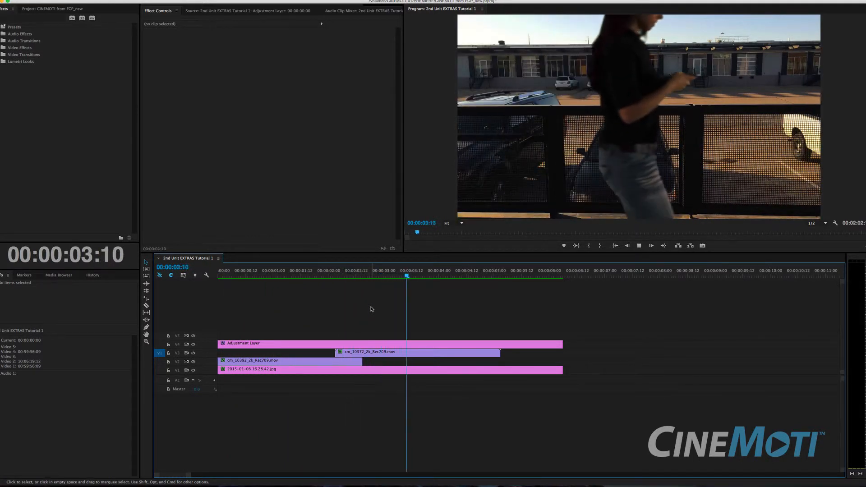
key(space)
- Park the playhead at 00:00:01:12 and hide tracks V4, V3 and V2 to isolate the background still
click(301, 273)
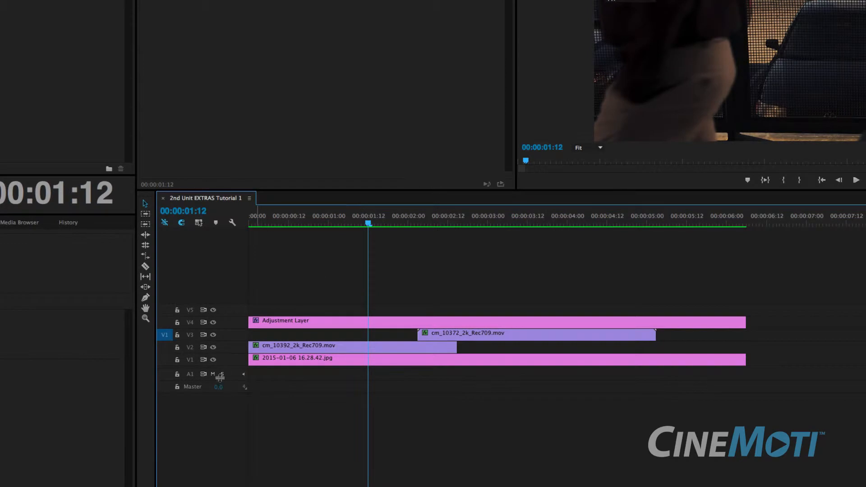
click(214, 323)
click(213, 334)
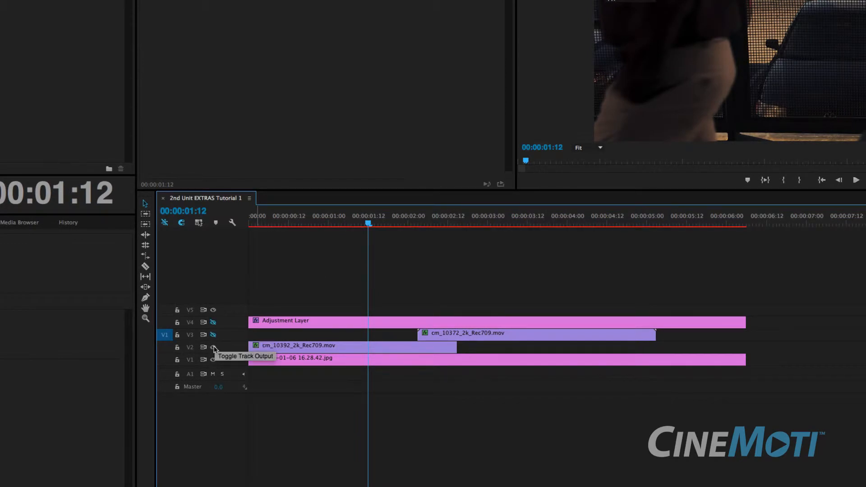
click(214, 347)
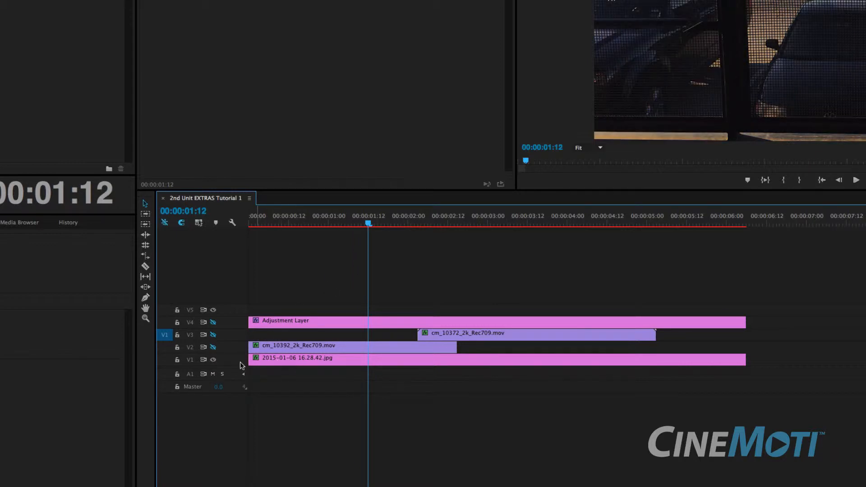
- Compare the 2015-01-06 16.28.42.jpg still with its FilmConvert Pro 2.1 and first Lumetri effects off, leaving both enabled
click(319, 358)
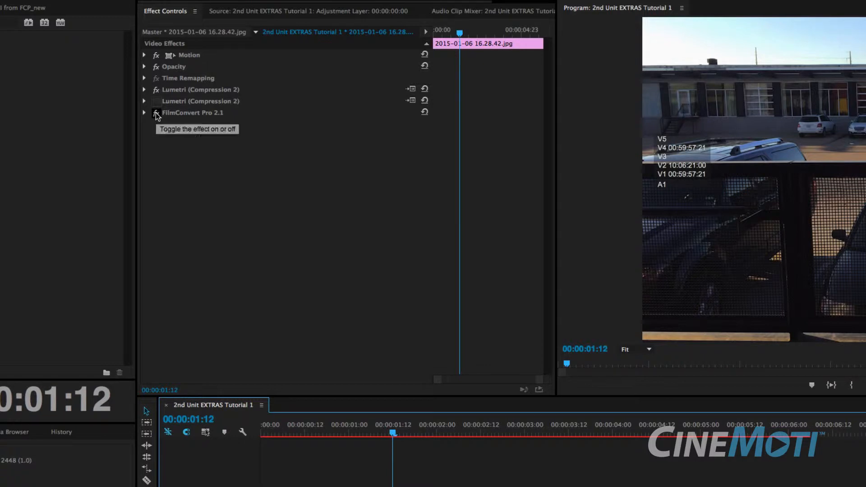
click(156, 114)
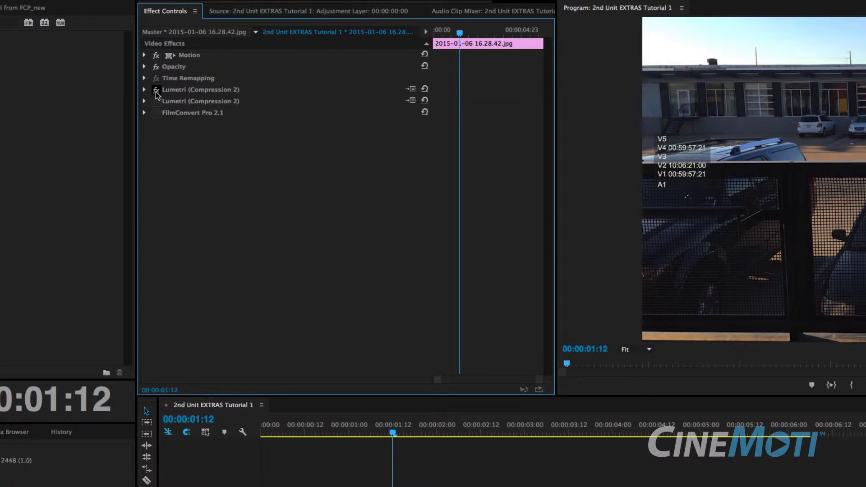
click(156, 92)
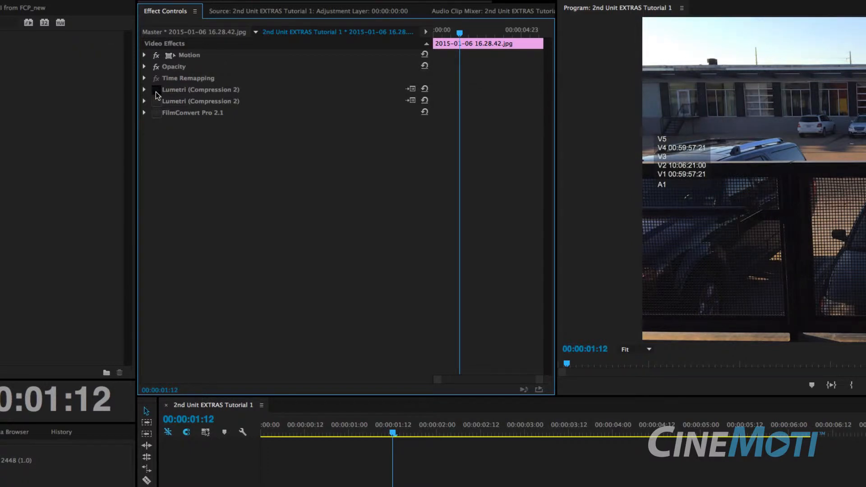
click(157, 92)
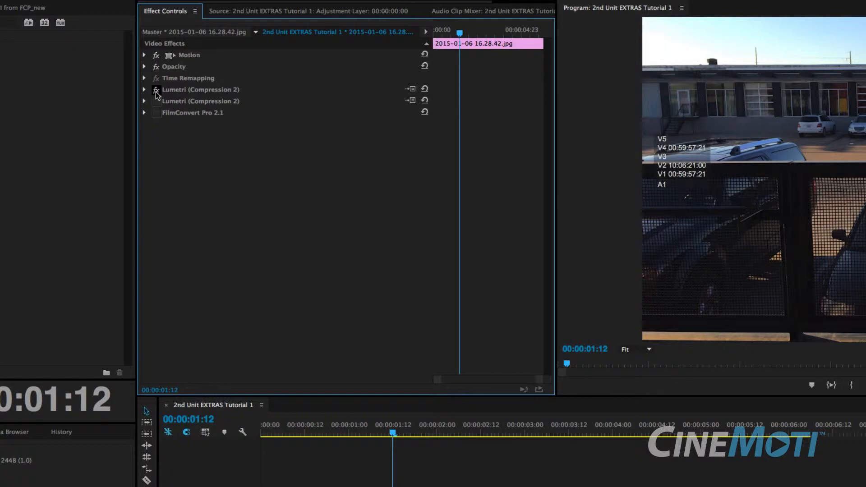
click(156, 113)
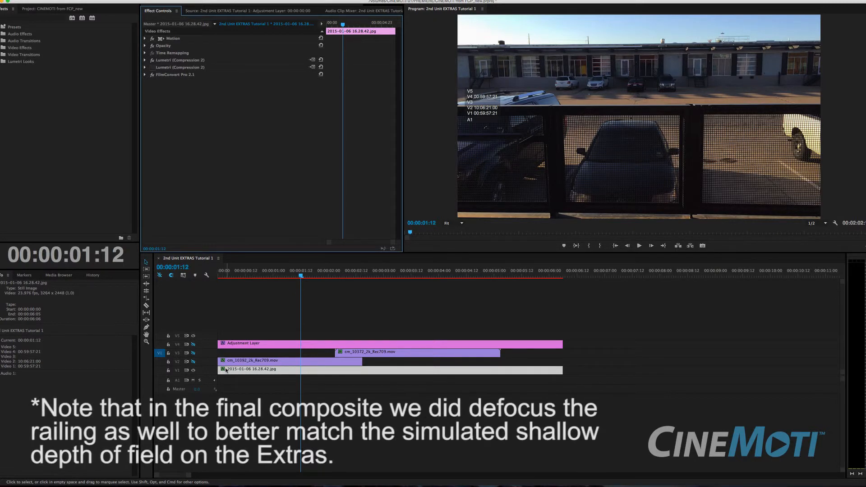
- Show the V2, V3 and V4 tracks again and scrub the first extras clip, stopping at 00:00:01:00
click(193, 362)
click(274, 275)
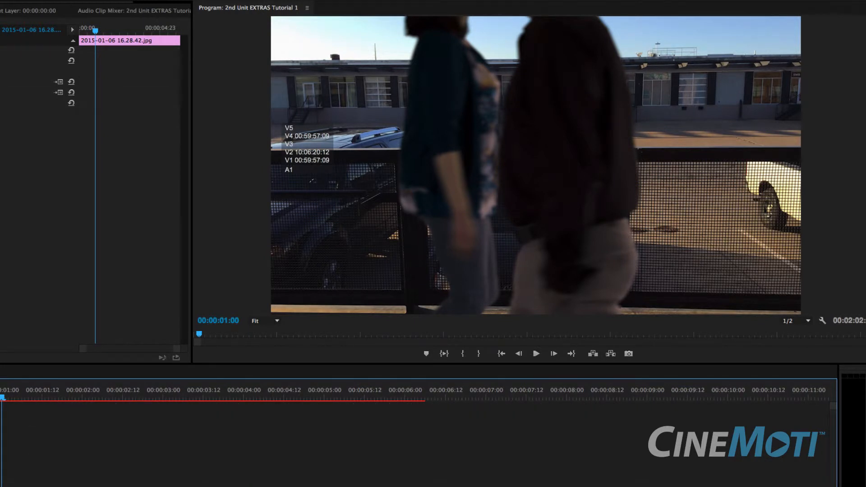
drag(3, 397, 0, 397)
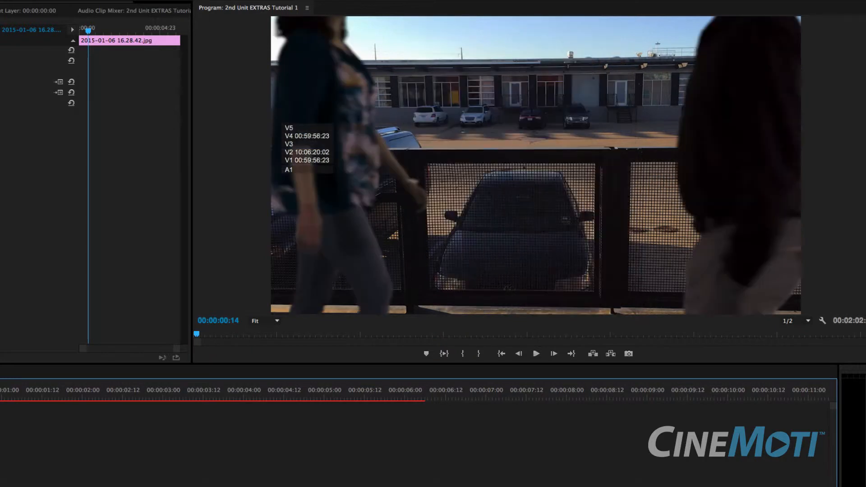
click(2, 398)
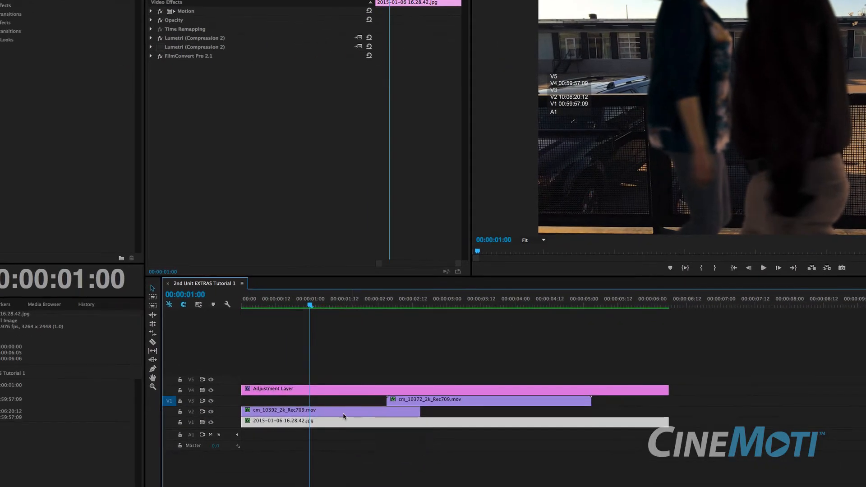
- Hide the V4 adjustment layer track and toggle V2 off and back on to compare the extras against the background
mouse_move(340, 420)
click(211, 390)
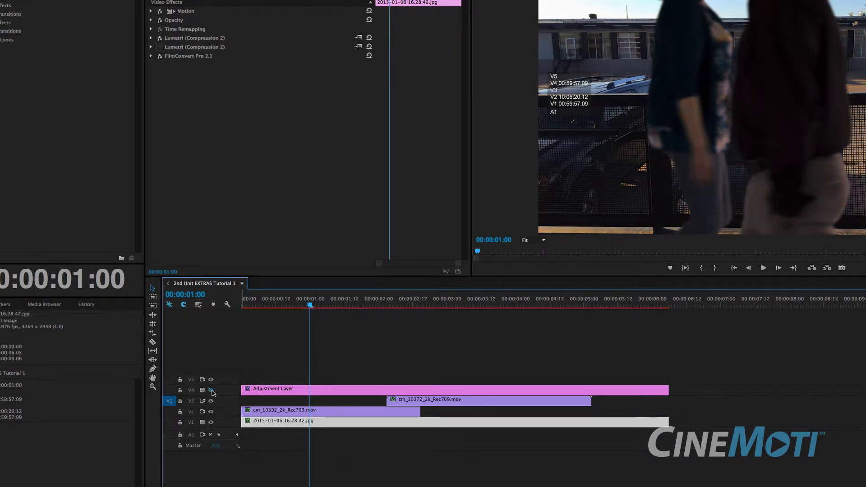
click(211, 412)
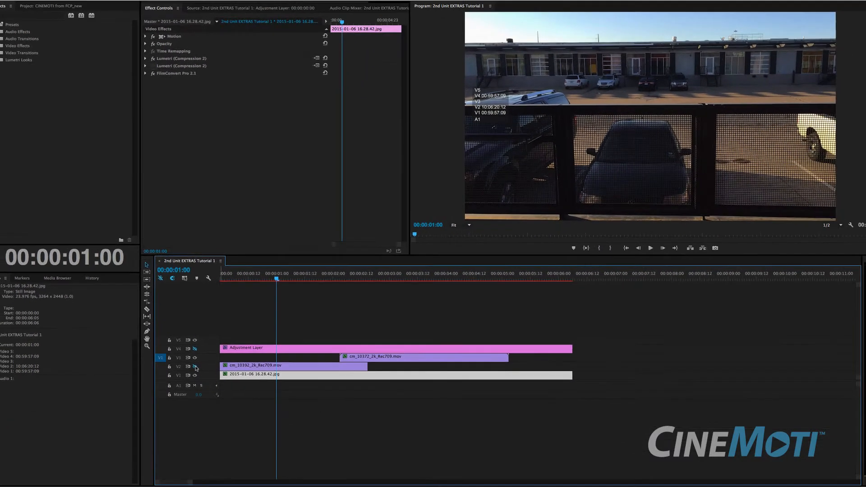
click(211, 412)
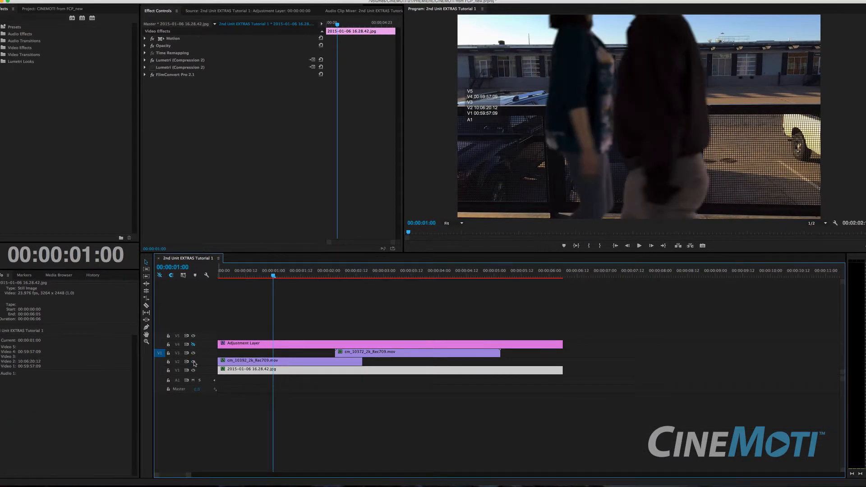
- Switch off Colorista II, Gaussian Blur and Ultra Key on cm_10392_2k_Rec709.mov and scrub the raw green-screen footage to 00:00:00:21
click(264, 362)
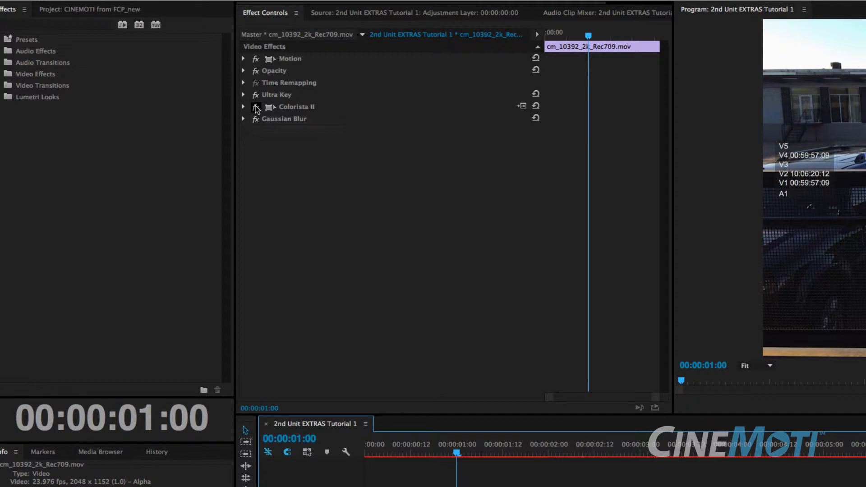
click(256, 107)
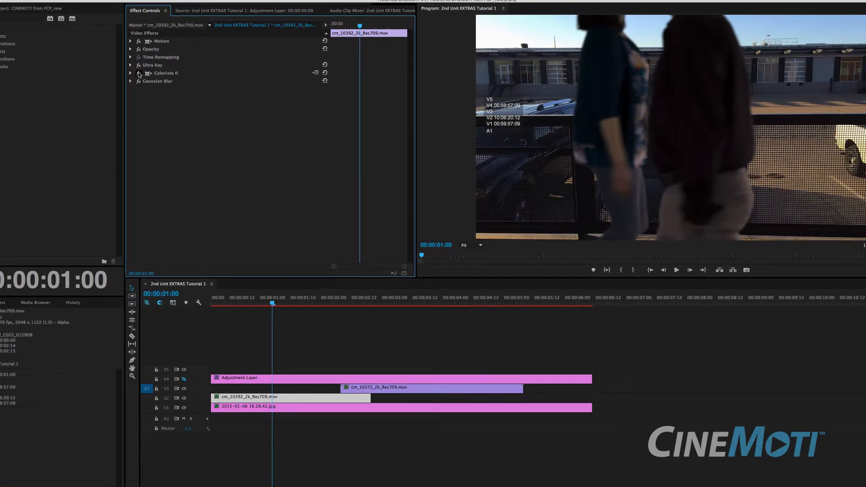
click(139, 74)
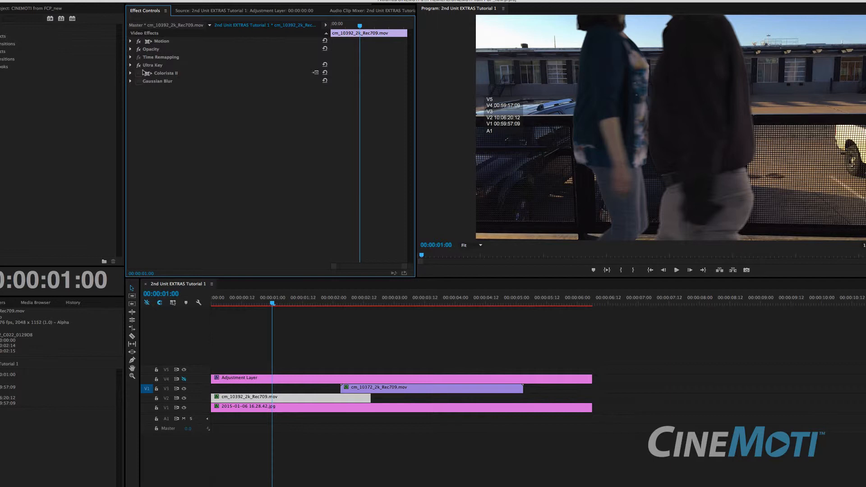
click(138, 65)
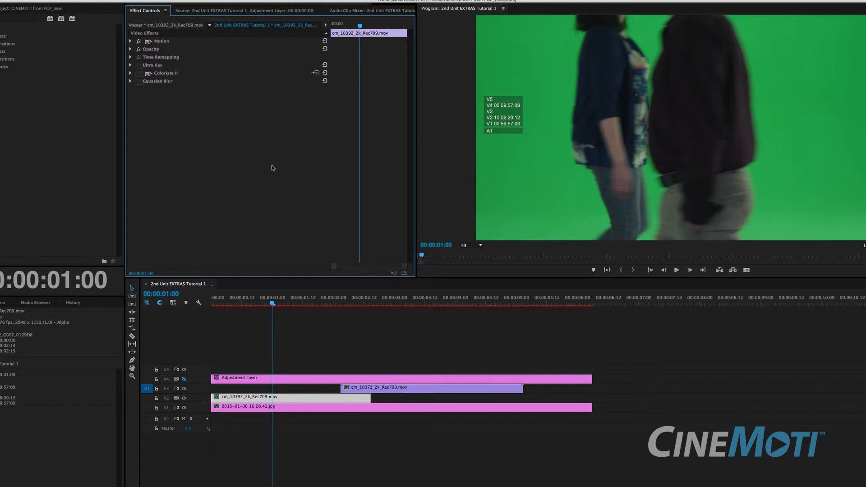
click(257, 300)
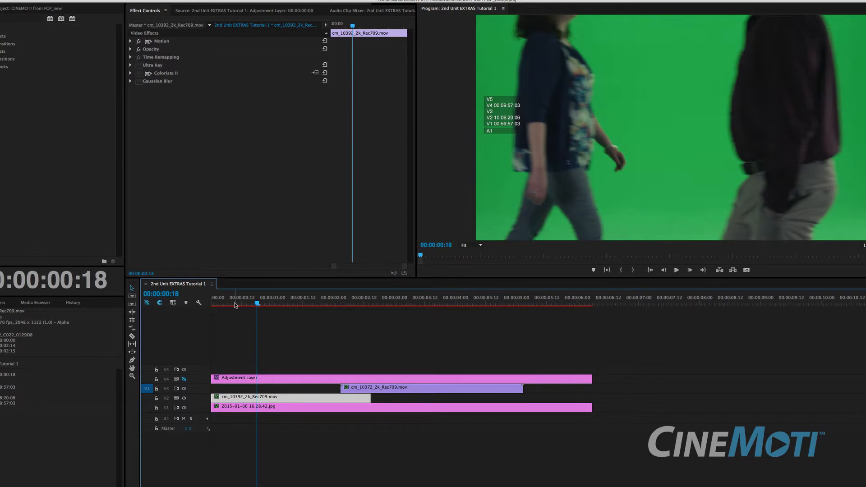
drag(234, 304, 265, 305)
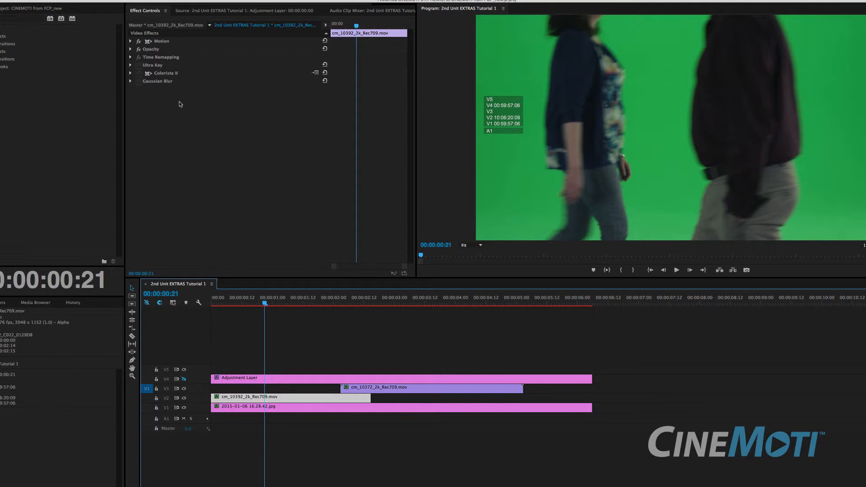
- Re-enable Ultra Key, Colorista II and Gaussian Blur on the extras clip, reviewing the Ultra Key settings before the other two
click(140, 66)
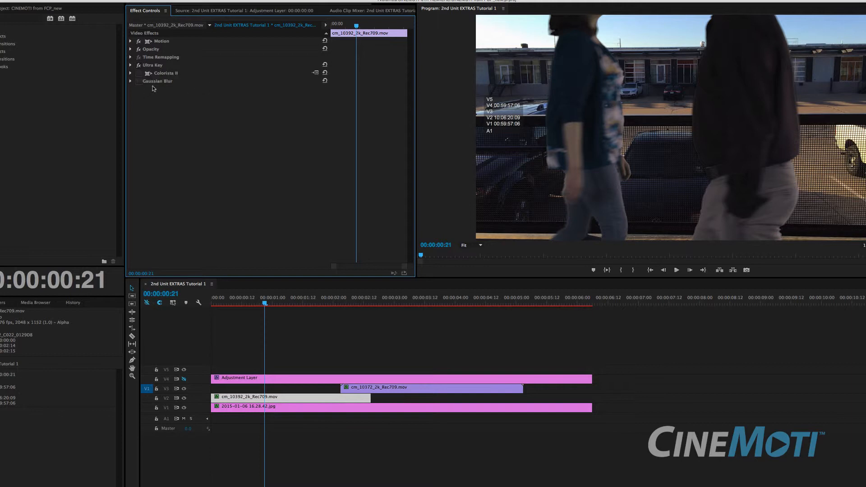
click(131, 65)
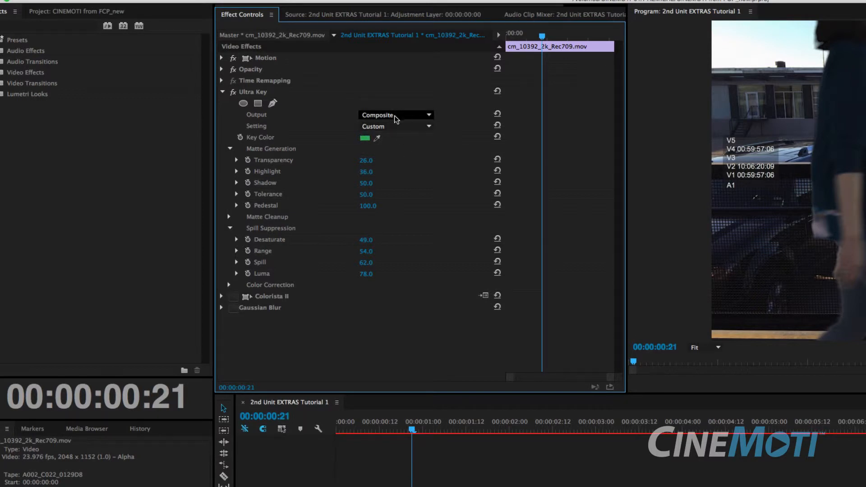
click(223, 92)
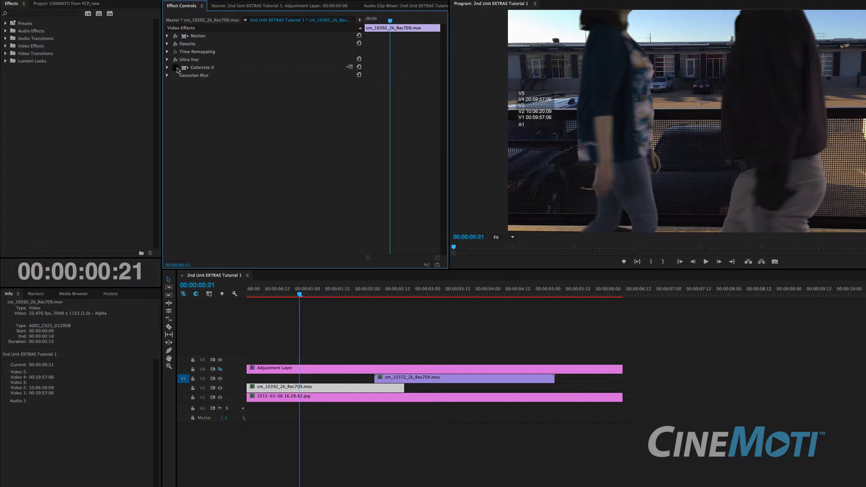
click(175, 67)
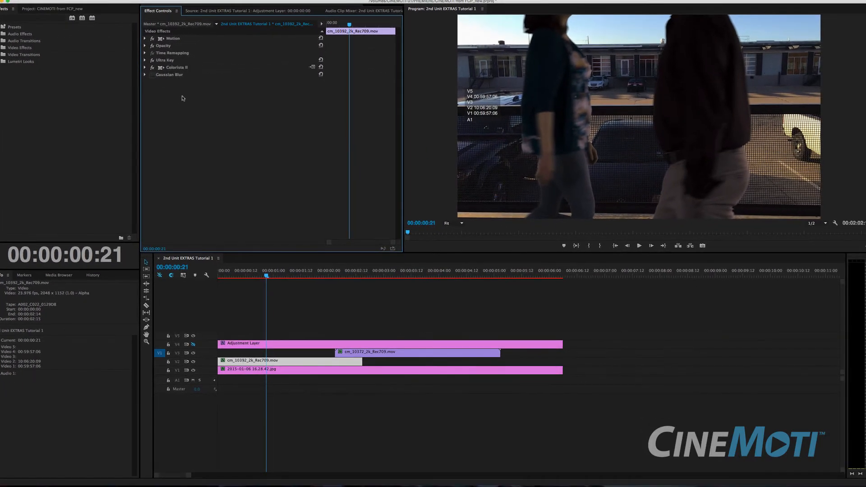
click(152, 75)
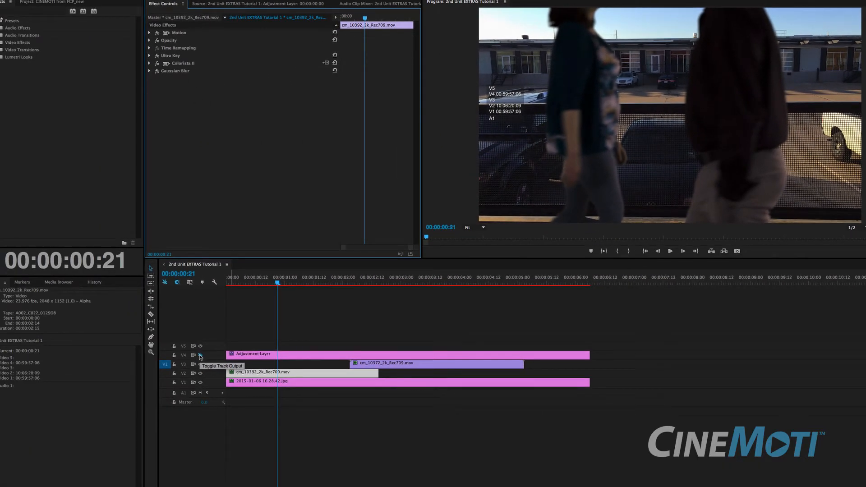
- Toggle the V4 adjustment layer track to compare the composite with and without it, leaving it hidden
click(200, 356)
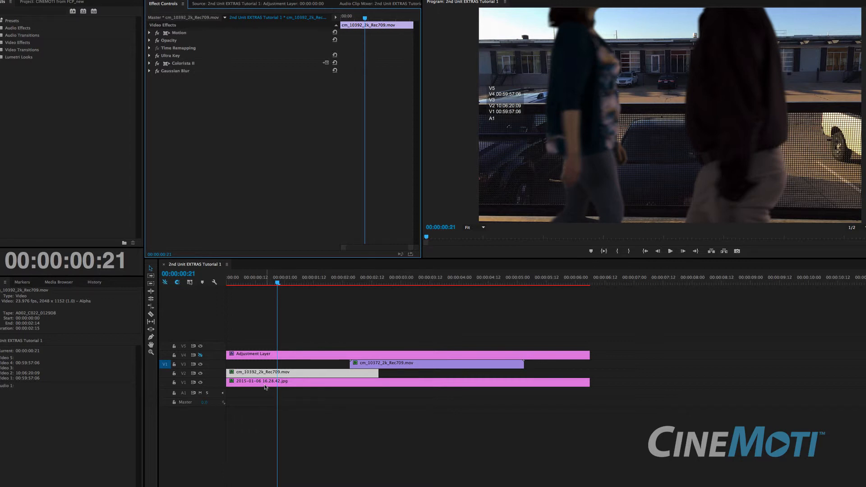
click(200, 356)
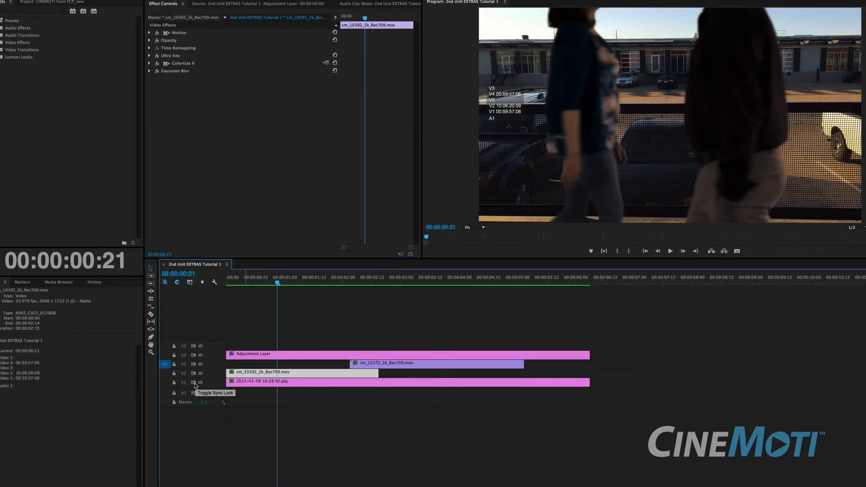
click(200, 355)
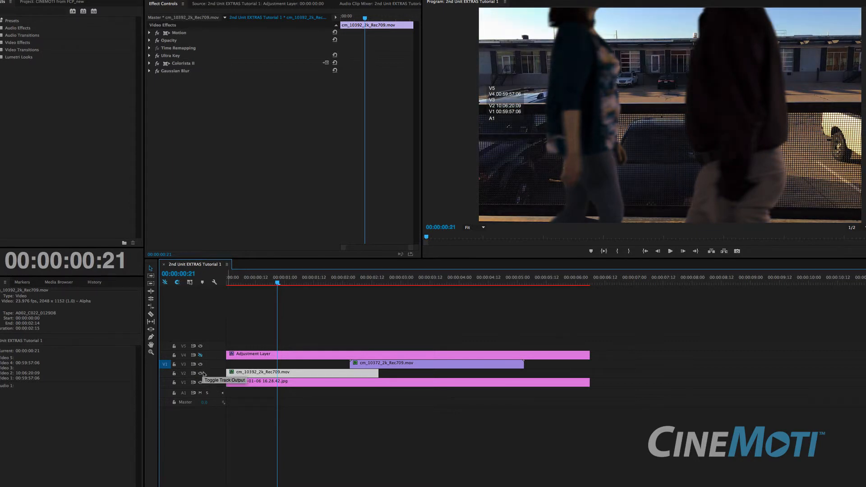
- Hide the V2 extras track and inspect the FilmConvert Pro 2.1 and first Lumetri effects on the background still 2015-01-06 16.28.42.jpg
click(201, 374)
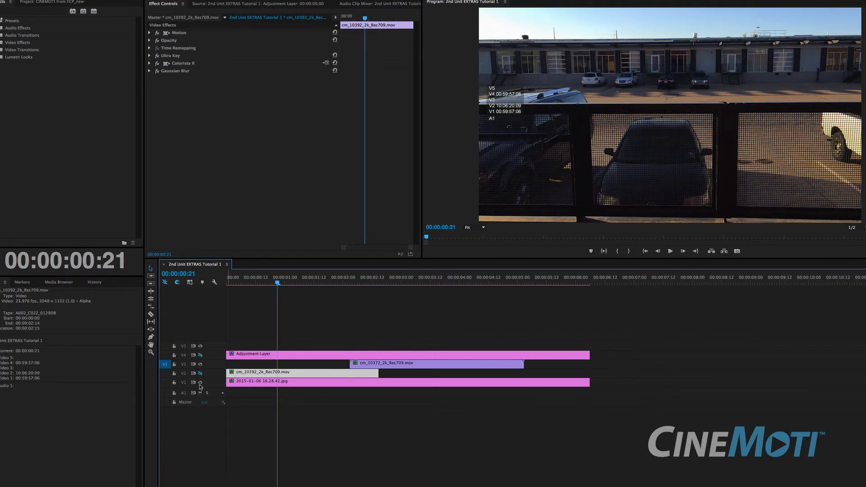
click(258, 383)
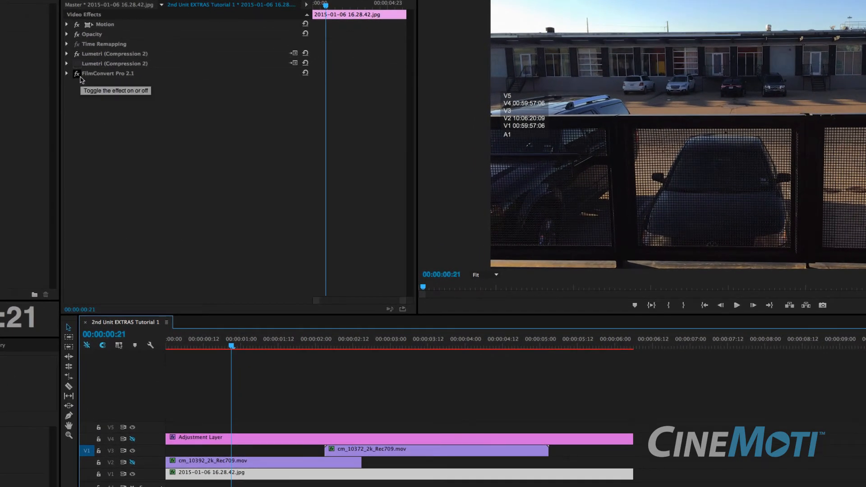
click(78, 75)
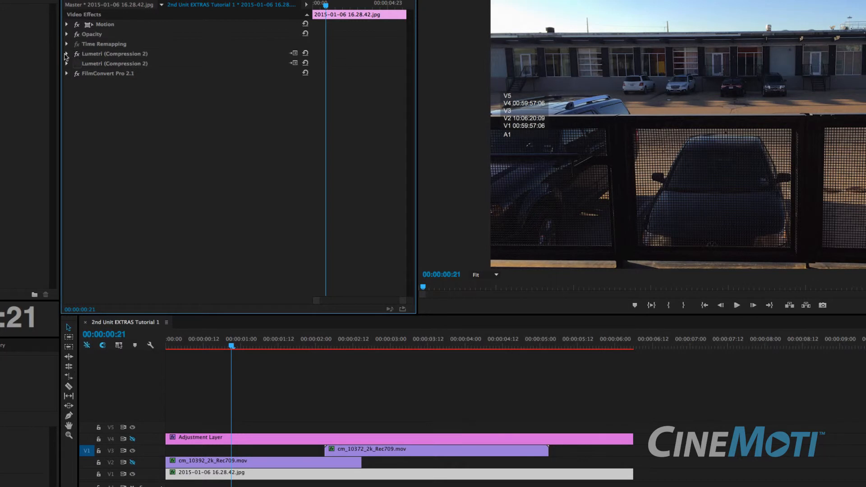
click(68, 54)
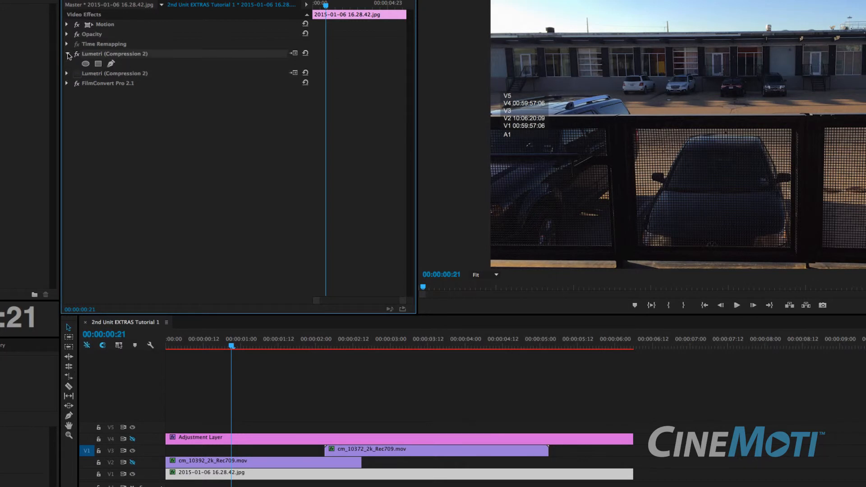
click(68, 55)
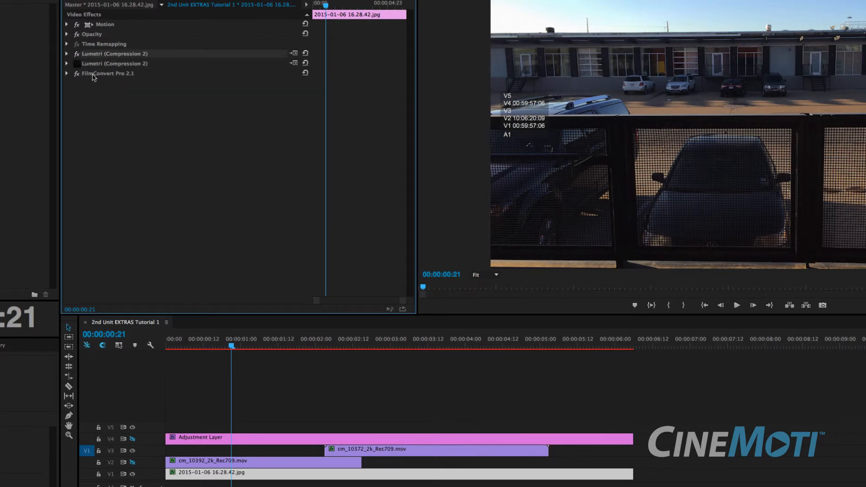
- Show the V2 extras track and toggle the still's first Lumetri effect and FilmConvert Pro 2.1 to compare the background's look
click(133, 463)
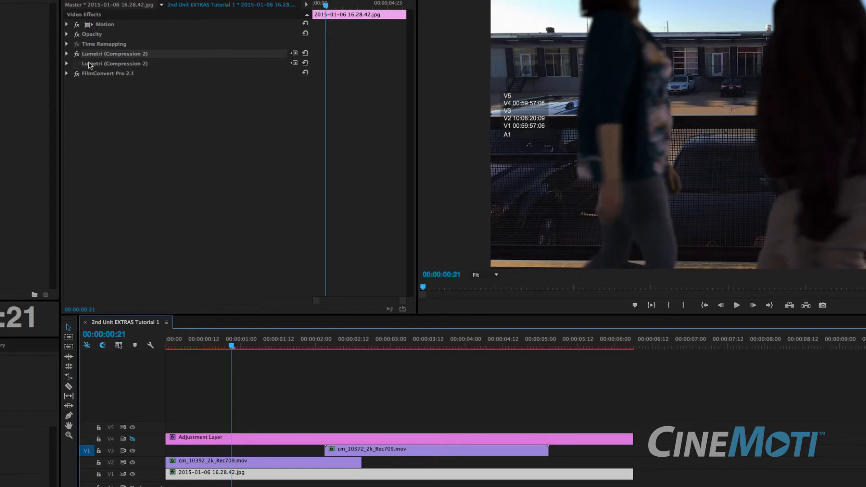
click(76, 54)
click(76, 54)
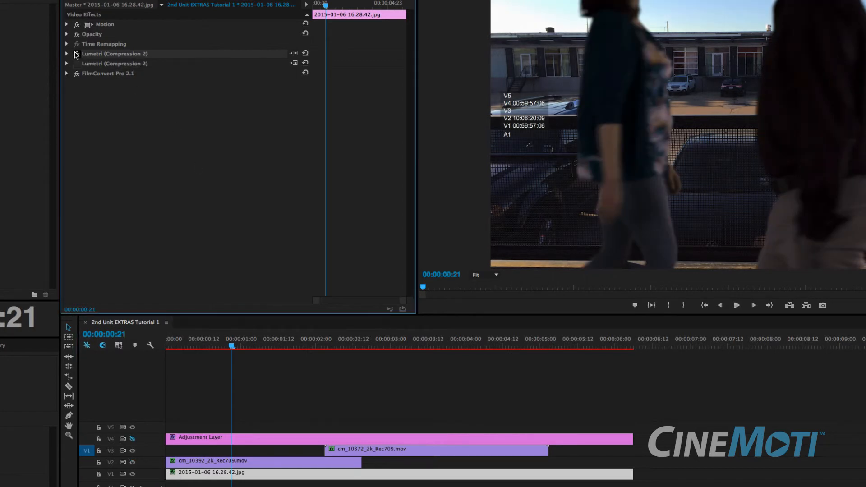
click(76, 74)
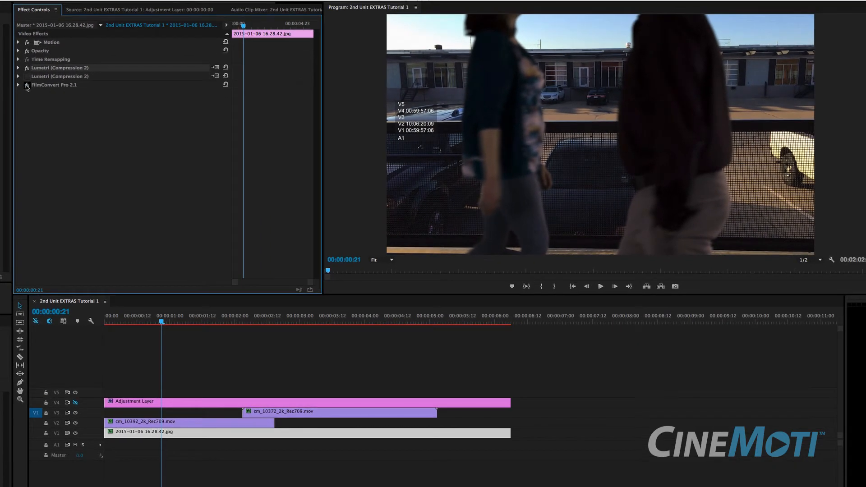
click(55, 79)
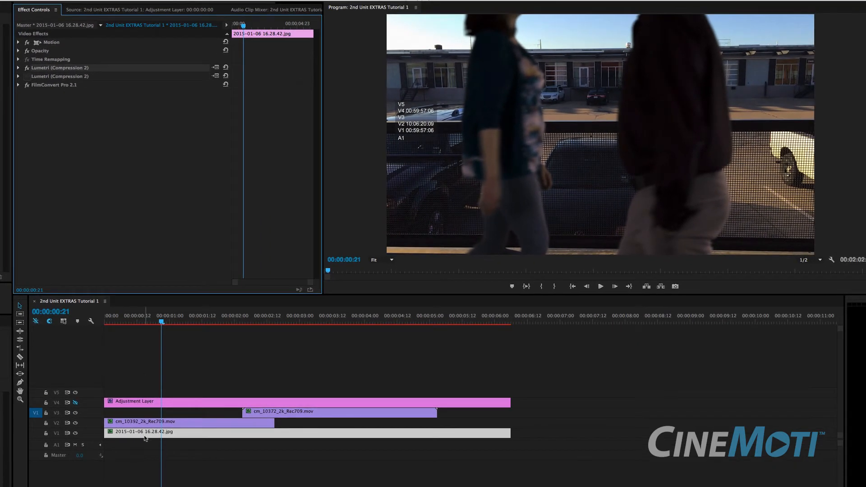
- Show the V4 adjustment layer track again and save the project
click(75, 403)
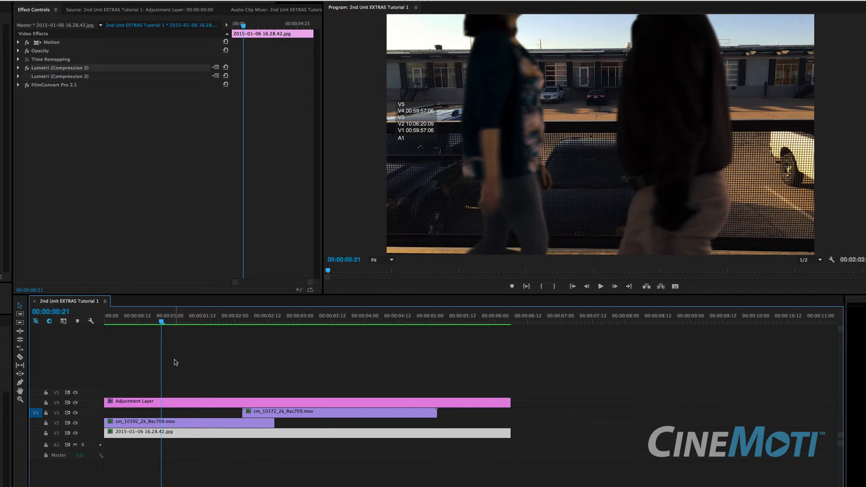
key(ctrl+s)
- Scrub the full composite between about 00:00:01:00 and 00:00:01:12, then play the sequence from its start
click(178, 321)
click(231, 338)
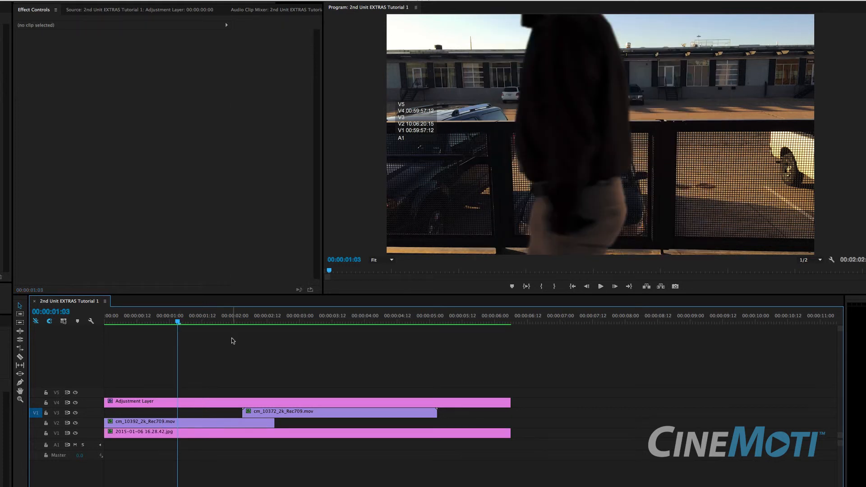
click(211, 322)
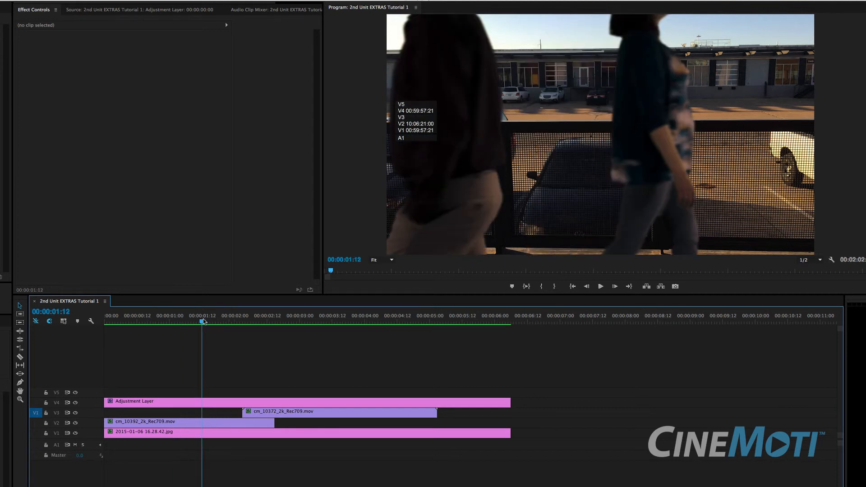
drag(212, 322, 172, 322)
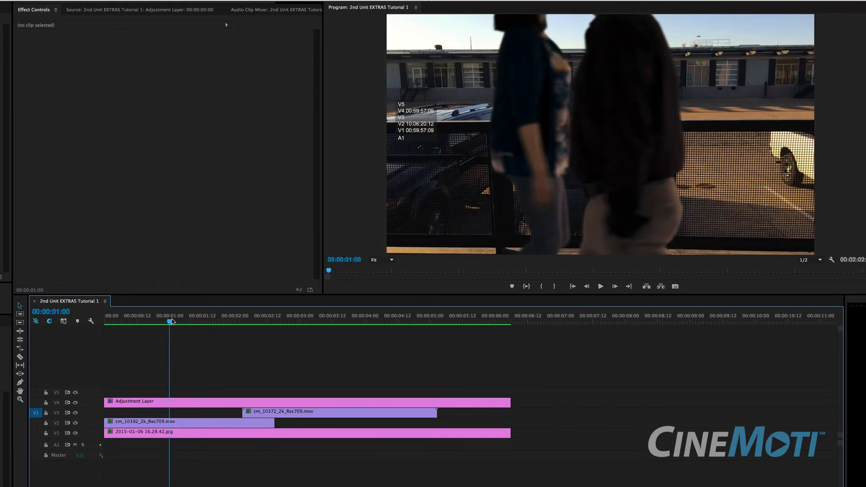
key(Home)
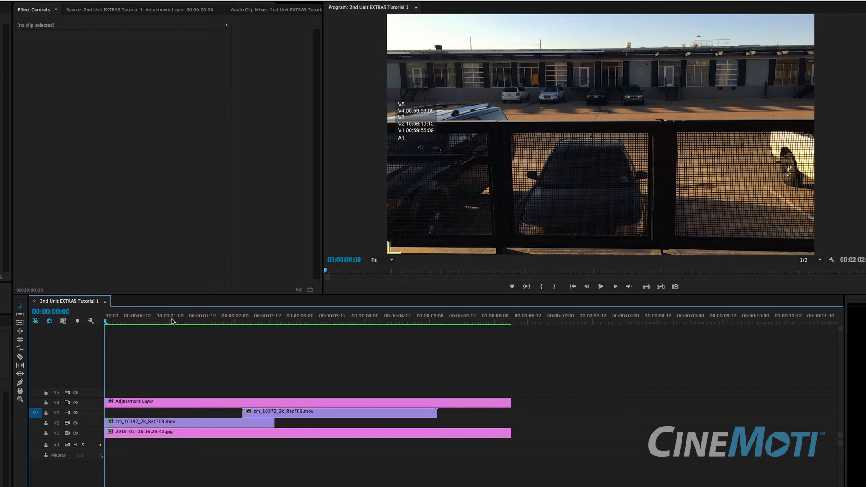
key(space)
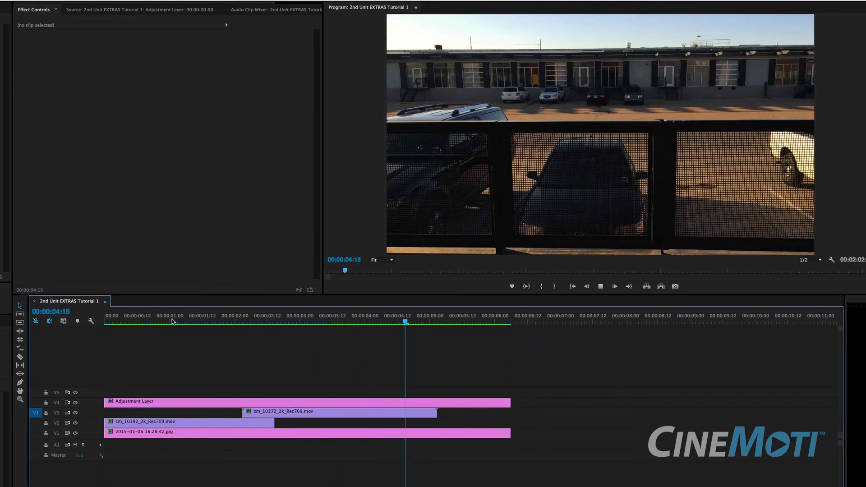
key(space)
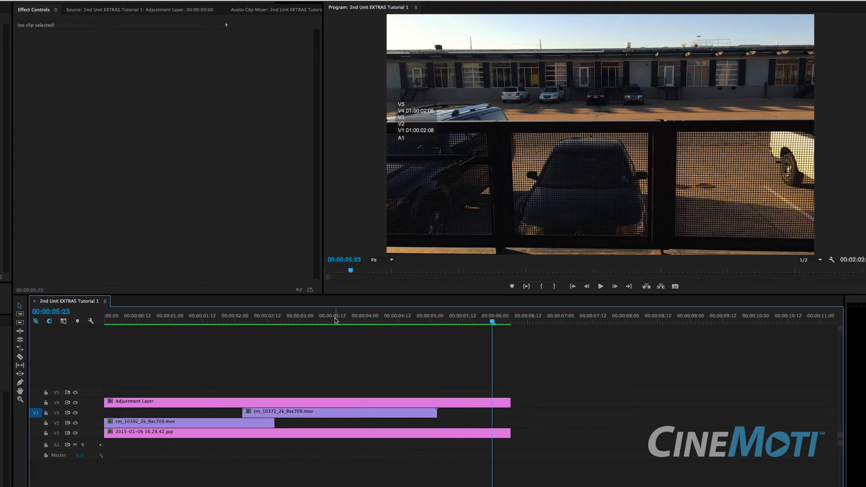
- Scrub back through the sequence and play across the overlap of cm_10392_2k_Rec709.mov and cm_10372_2k_Rec709.mov
click(334, 319)
click(187, 318)
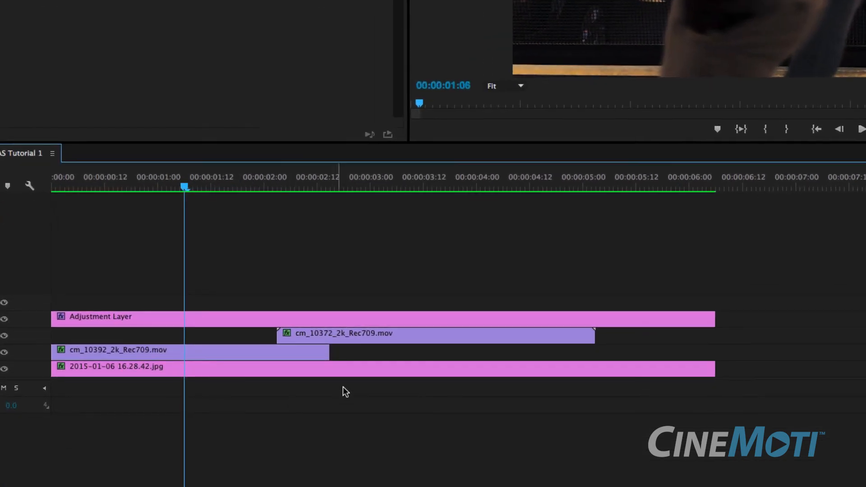
click(248, 186)
key(space)
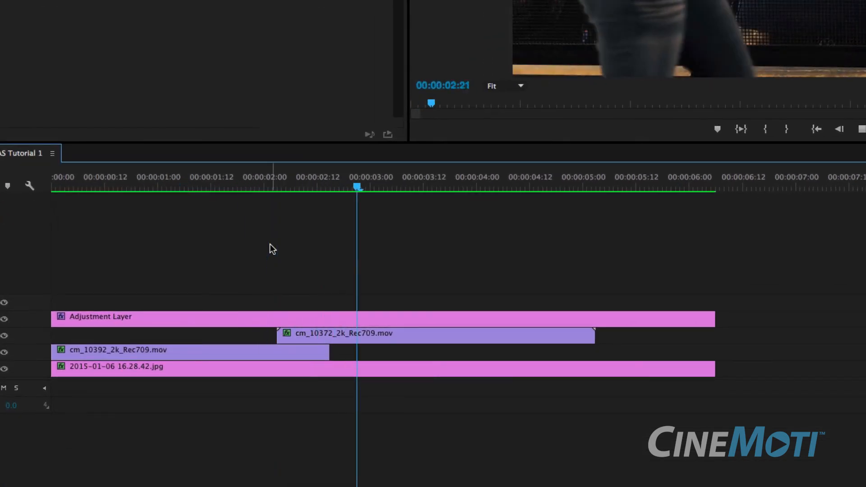
key(space)
- Hide the V4 adjustment layer track and toggle Ultra Key off and on for cm_10372_2k_Rec709.mov to compare the keyed and green-screen footage
click(410, 339)
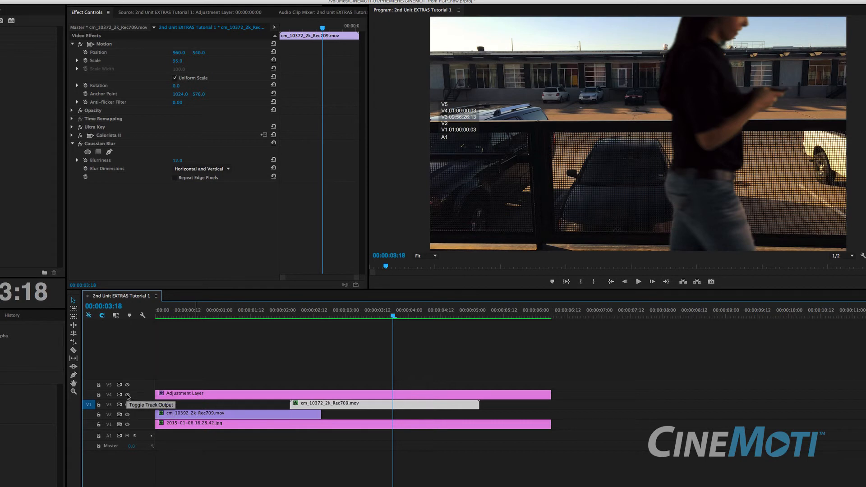
click(128, 395)
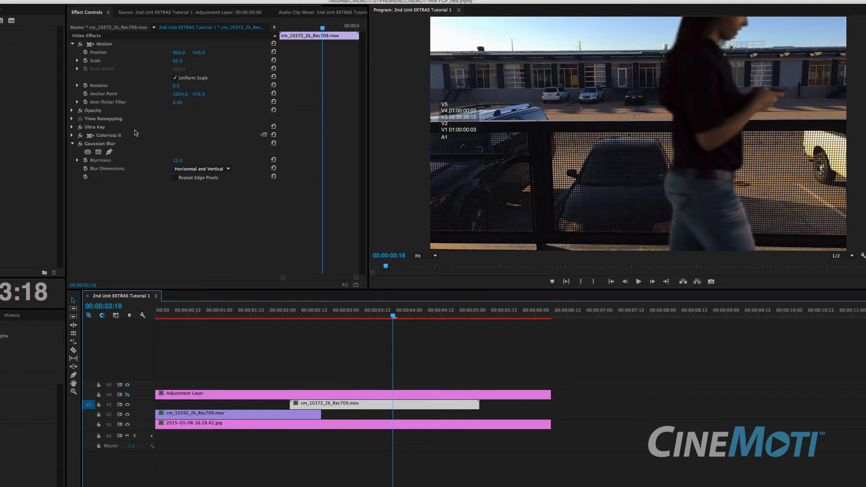
click(72, 145)
click(81, 127)
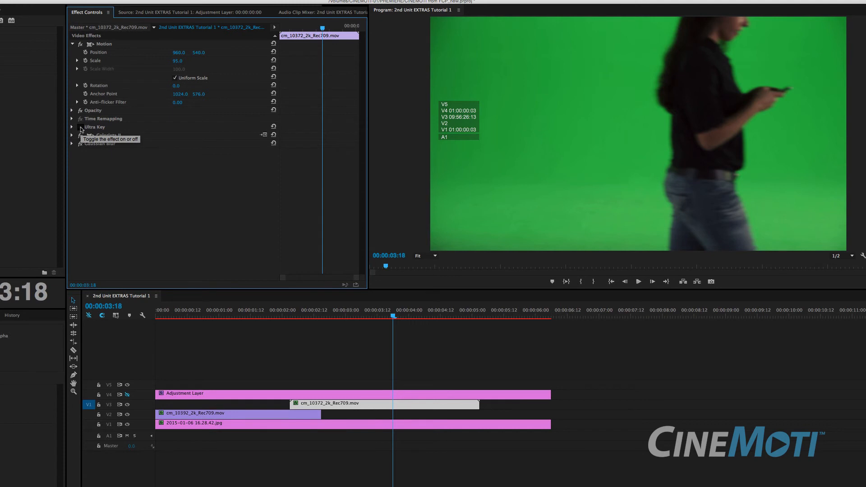
click(80, 128)
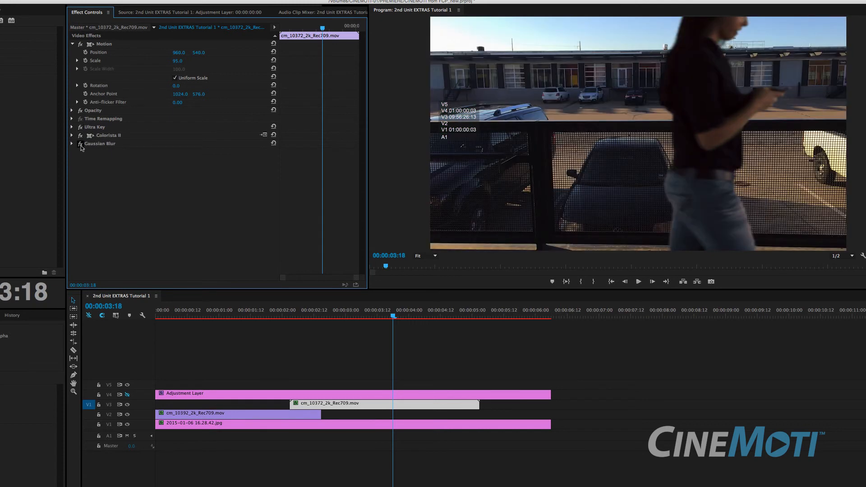
- Switch off Ultra Key, Colorista II and Gaussian Blur on cm_10372_2k_Rec709.mov, then re-enable them in that order to review each effect's contribution
click(81, 135)
click(81, 127)
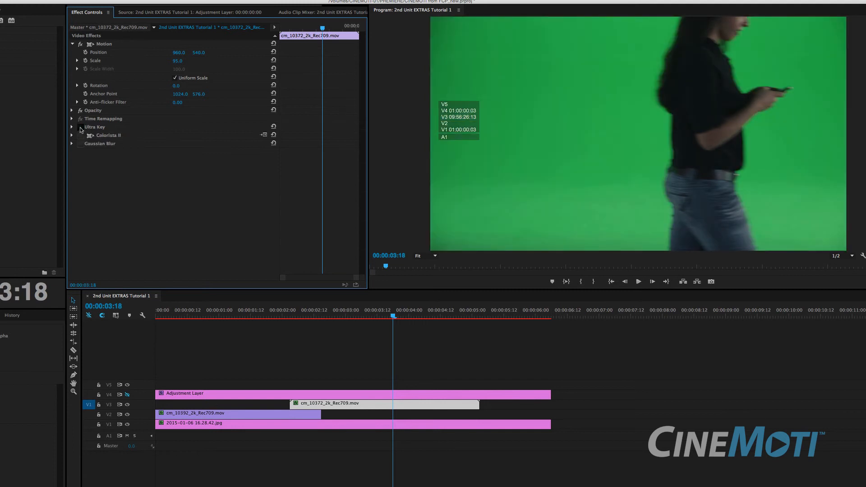
click(81, 128)
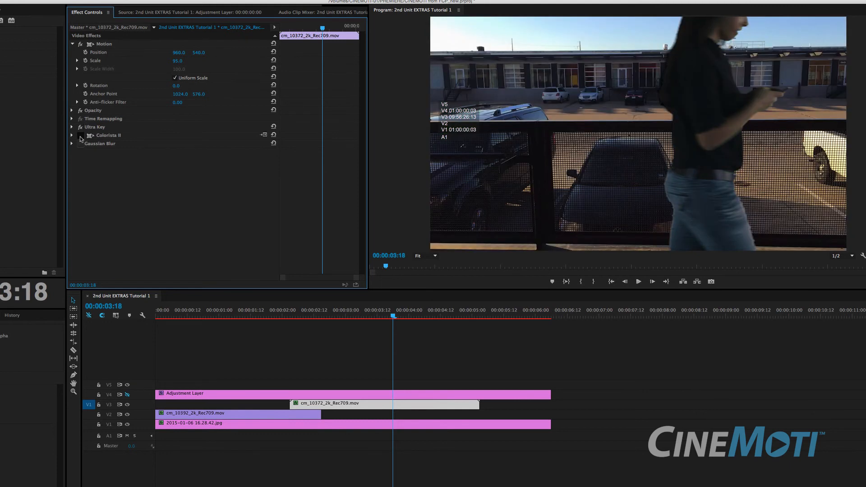
click(81, 136)
click(81, 144)
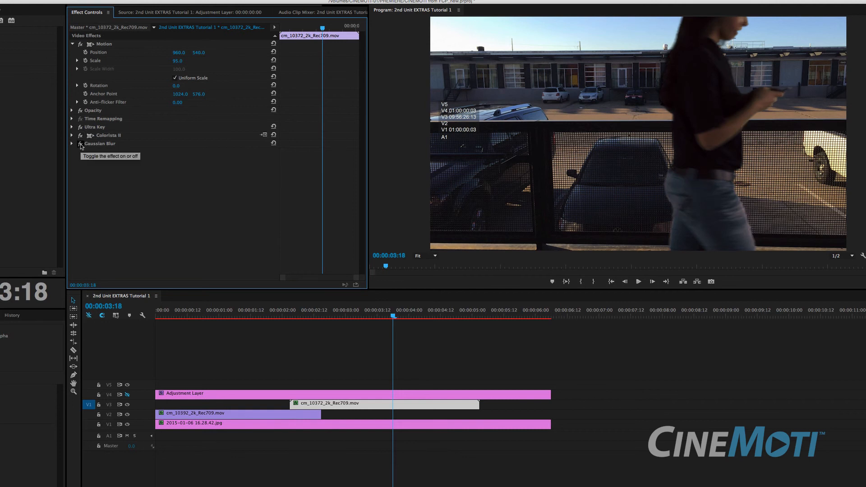
- Show the V4 adjustment layer track again and move the playhead to 00:00:04:02 with no clip selected
click(127, 395)
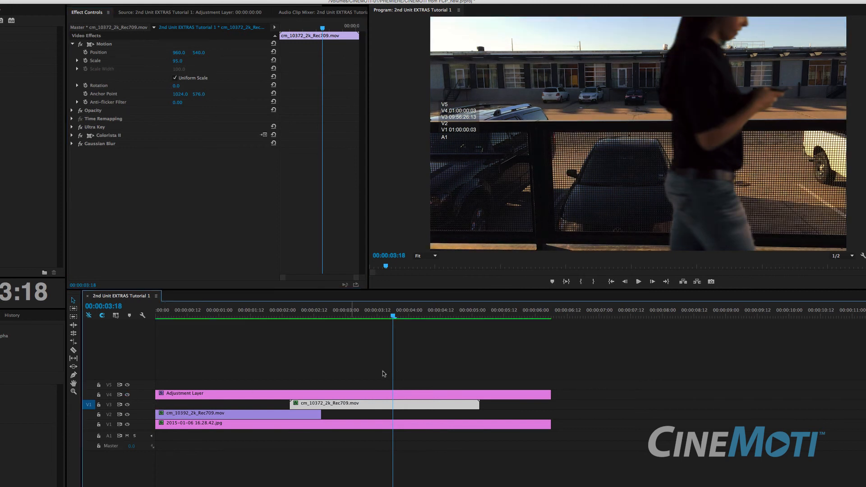
click(414, 314)
click(391, 336)
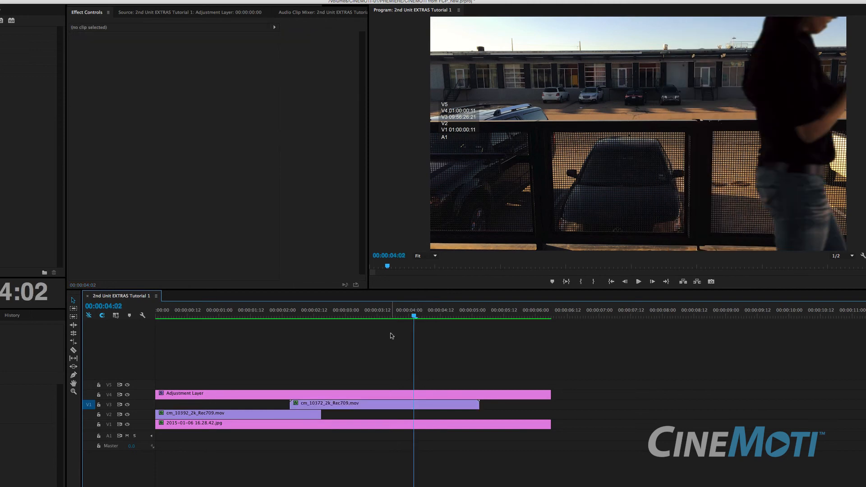